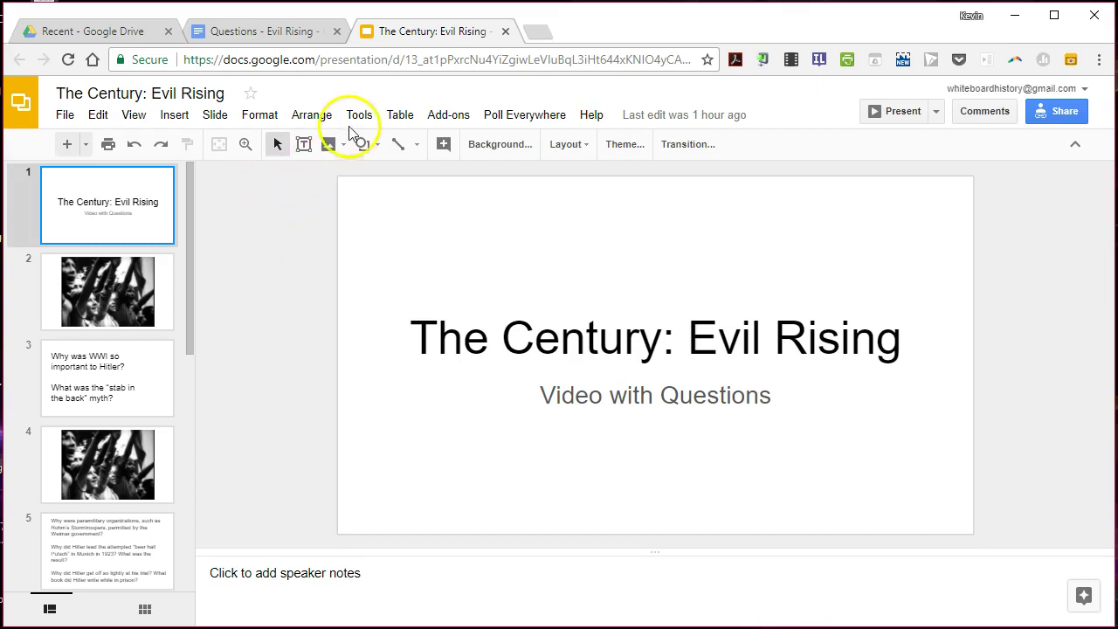
Examine the sources offered for inserting a video, including YouTube search and Google Drive, and close the dialog without inserting anything
{"action": "left_click", "coordinate": [176, 117]}
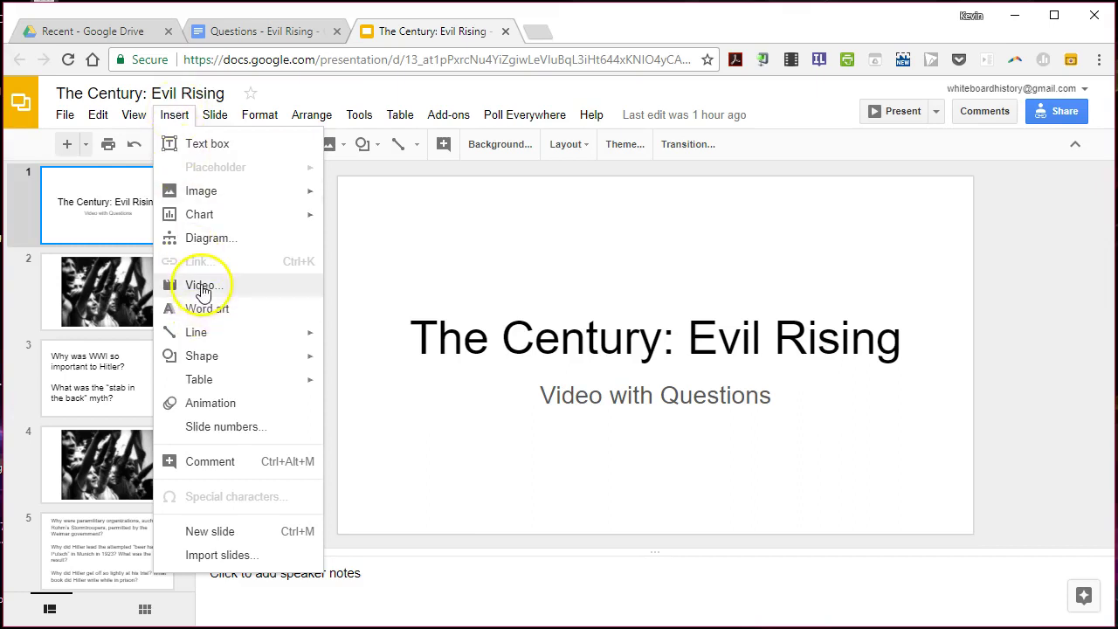
{"action": "left_click", "coordinate": [202, 288]}
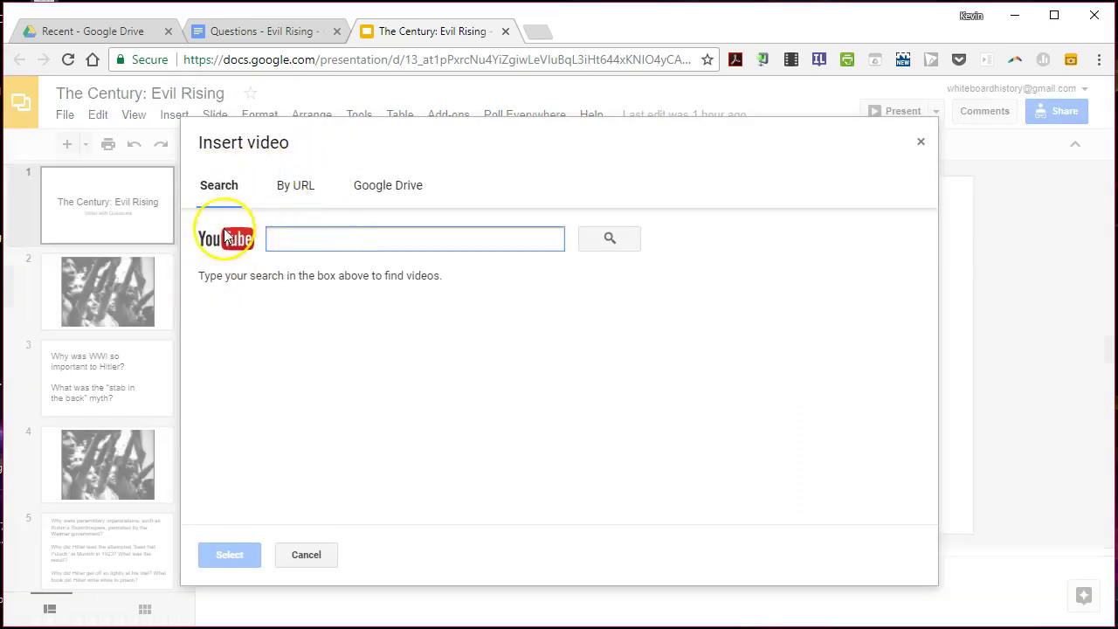
{"action": "left_click", "coordinate": [407, 186]}
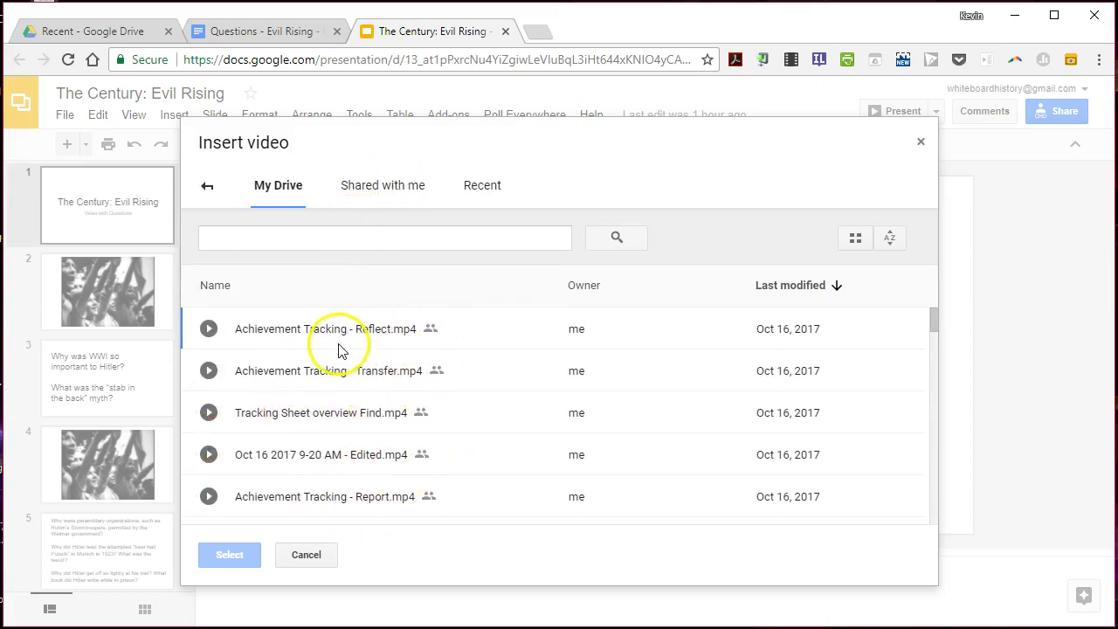
{"action": "left_click", "coordinate": [208, 190]}
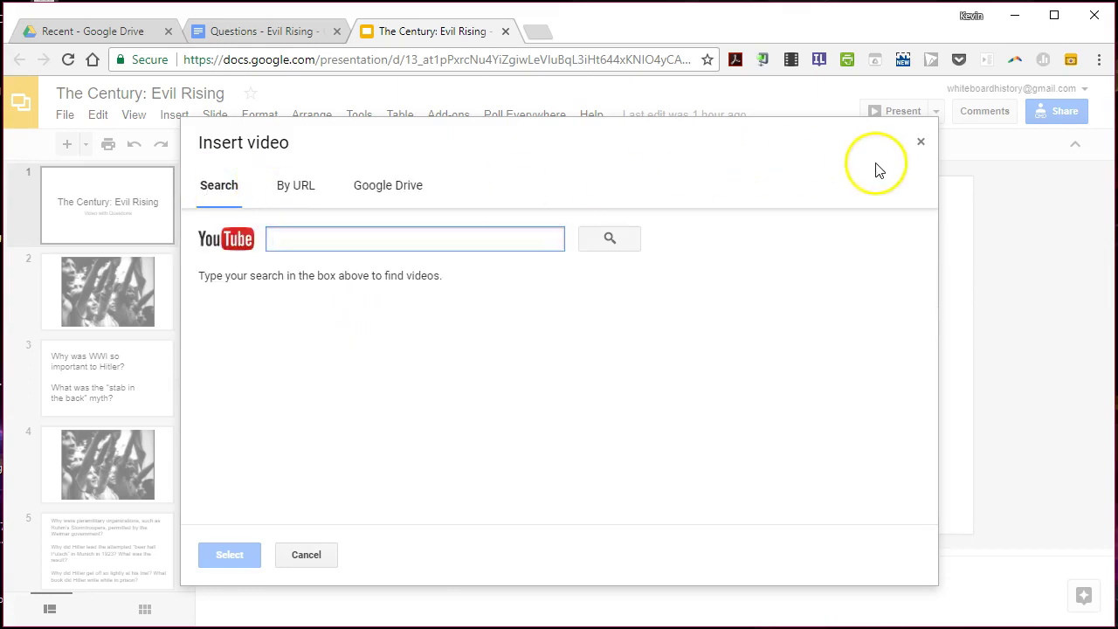
{"action": "left_click", "coordinate": [921, 145]}
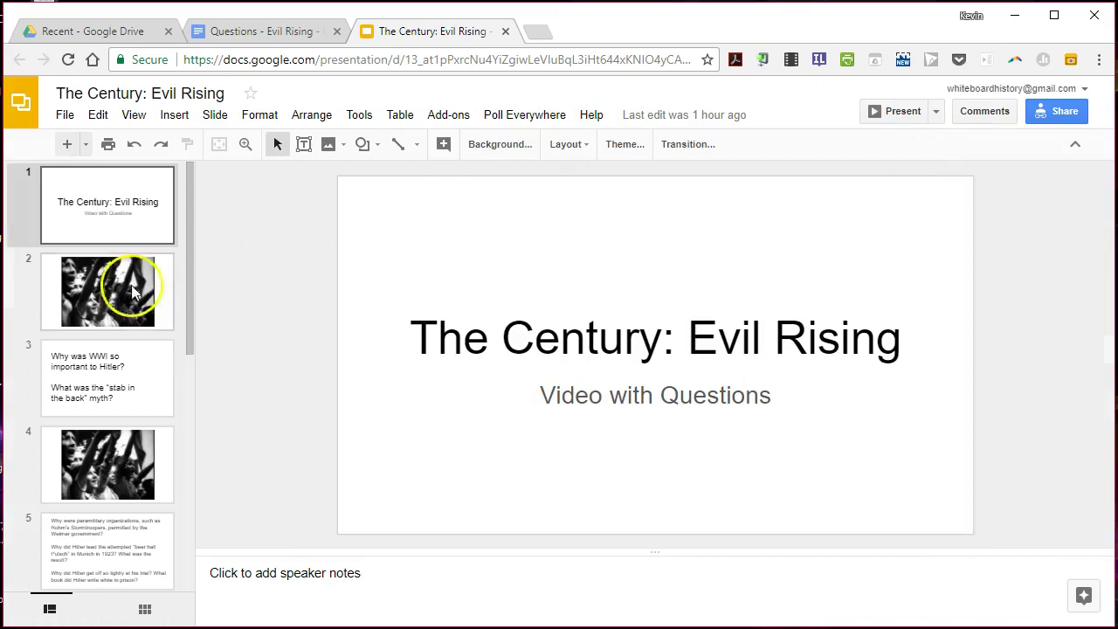
Select the video on slide 2, read the divided question groups in the Questions - Evil Rising document, and return to the presentation
{"action": "left_click", "coordinate": [166, 307]}
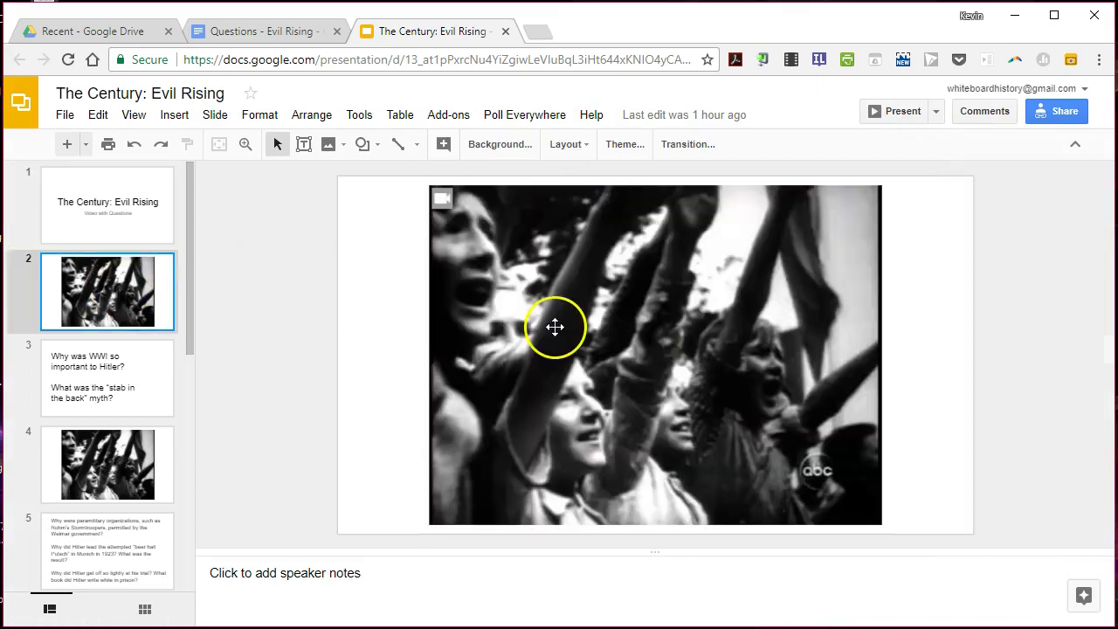
{"action": "left_click", "coordinate": [555, 333]}
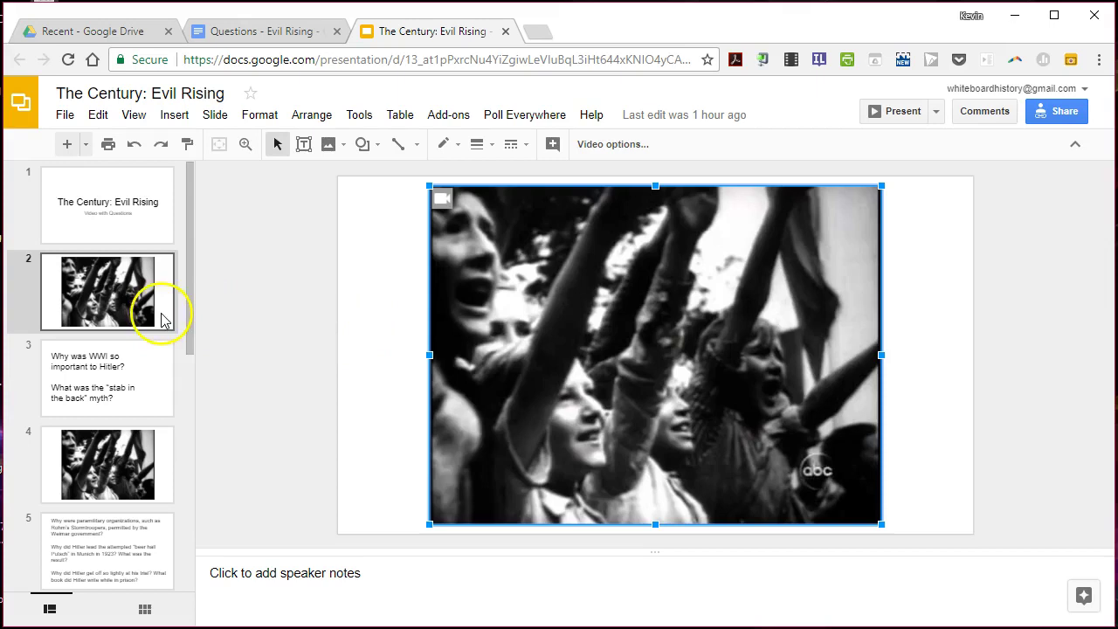
{"action": "left_click", "coordinate": [277, 37]}
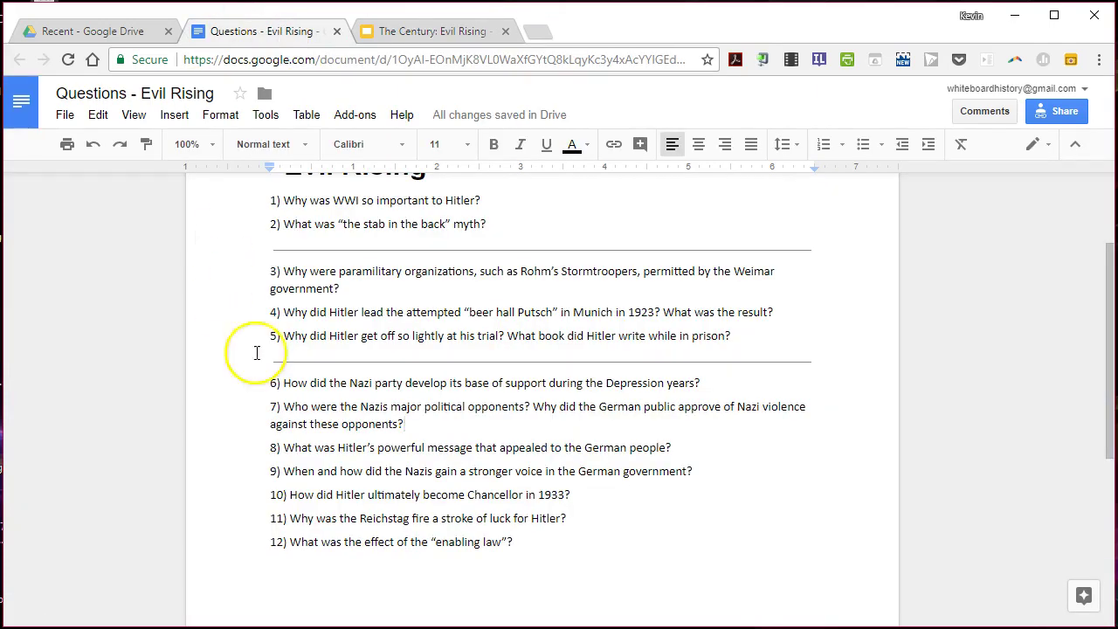
{"action": "scroll", "coordinate": [331, 354], "scroll_direction": "down", "scroll_amount": 1}
{"action": "scroll", "coordinate": [332, 353], "scroll_direction": "up", "scroll_amount": 2}
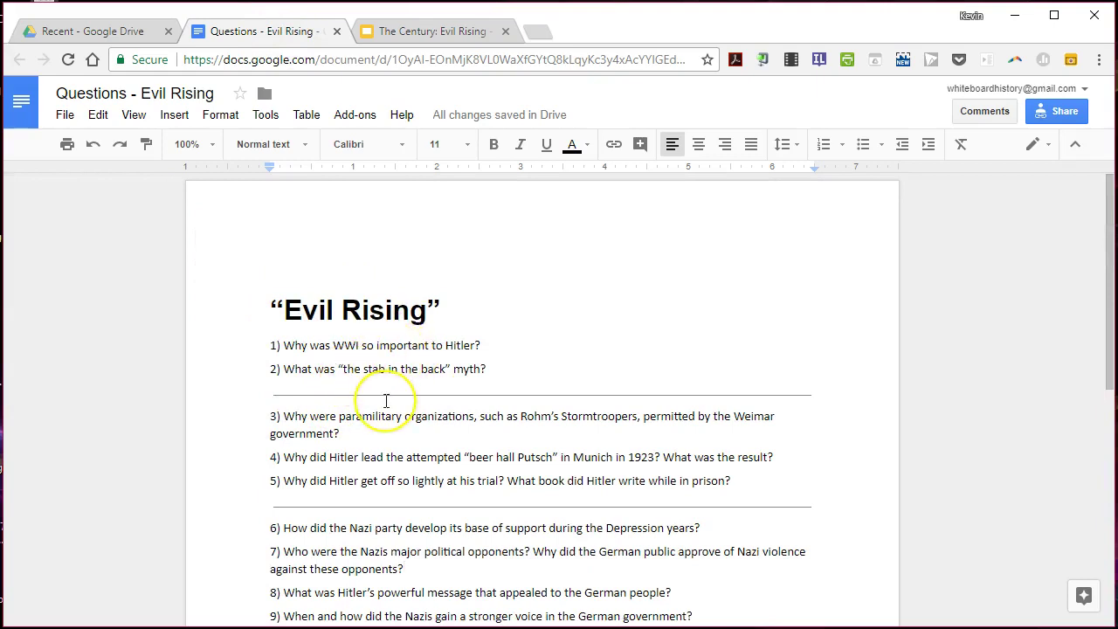
{"action": "scroll", "coordinate": [386, 402], "scroll_direction": "down", "scroll_amount": 1}
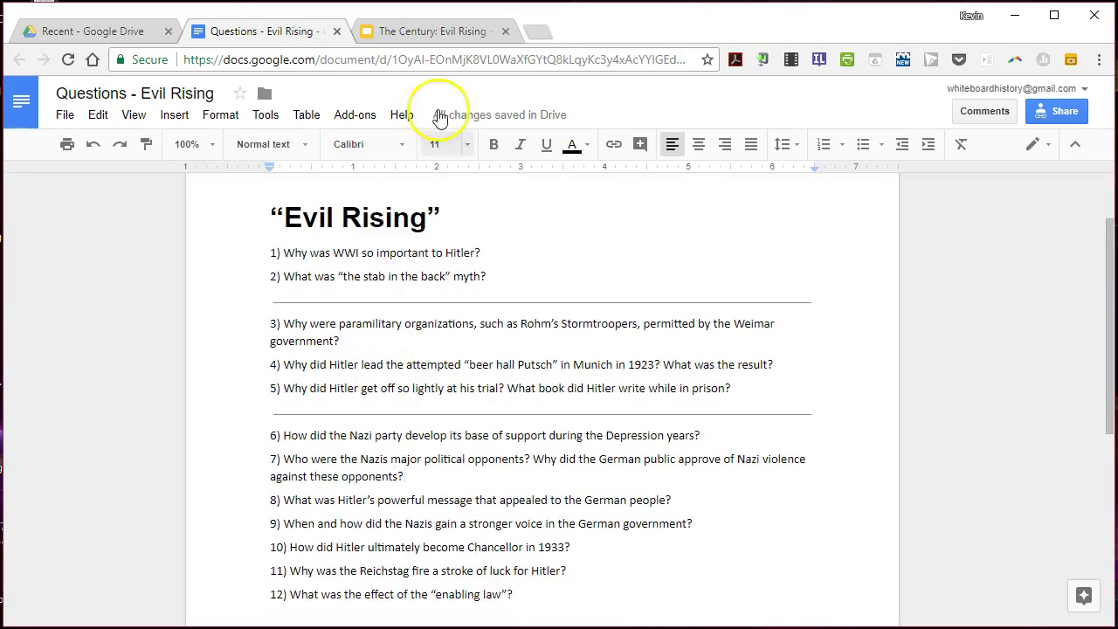
{"action": "left_click", "coordinate": [417, 31]}
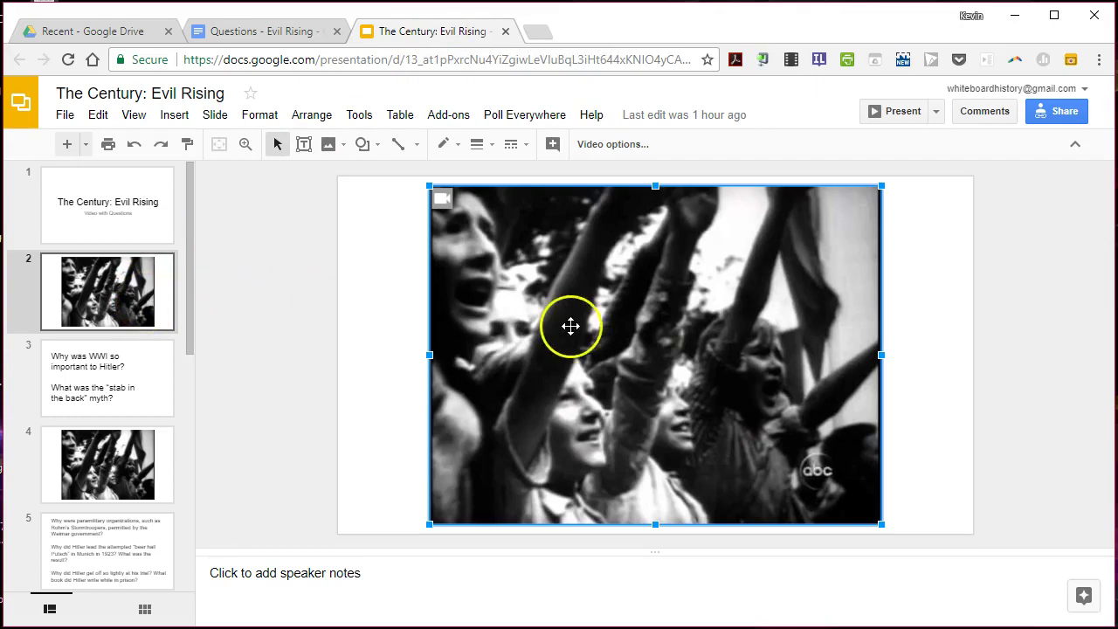
Show the video options for the clip on slide 2, and view the slide 4 video and the slide 3 questions
{"action": "left_click", "coordinate": [605, 147]}
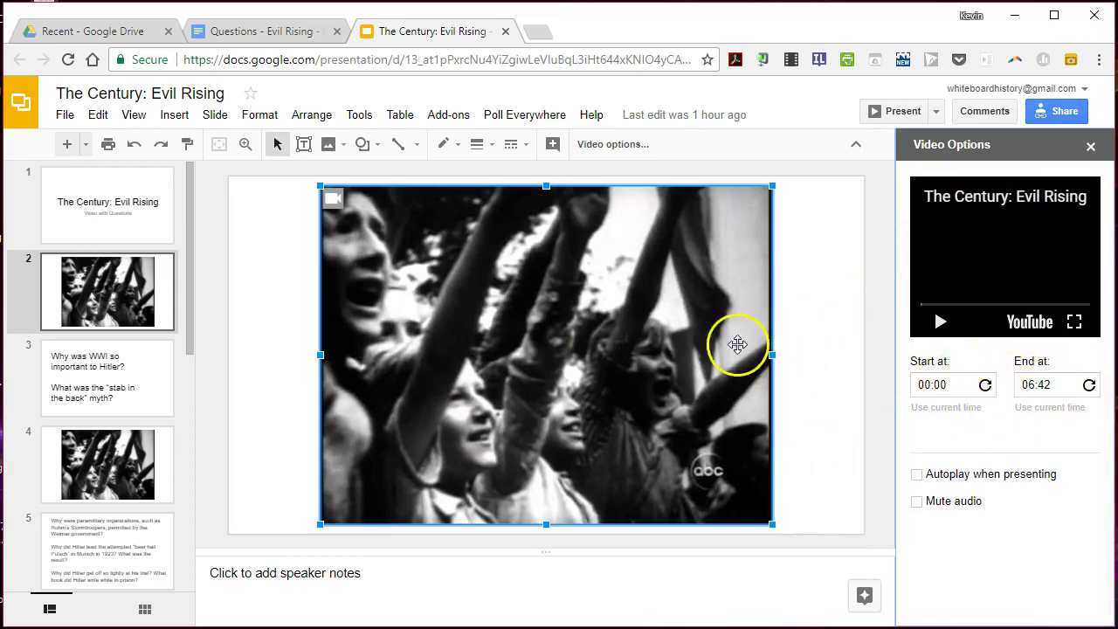
{"action": "left_click", "coordinate": [137, 468]}
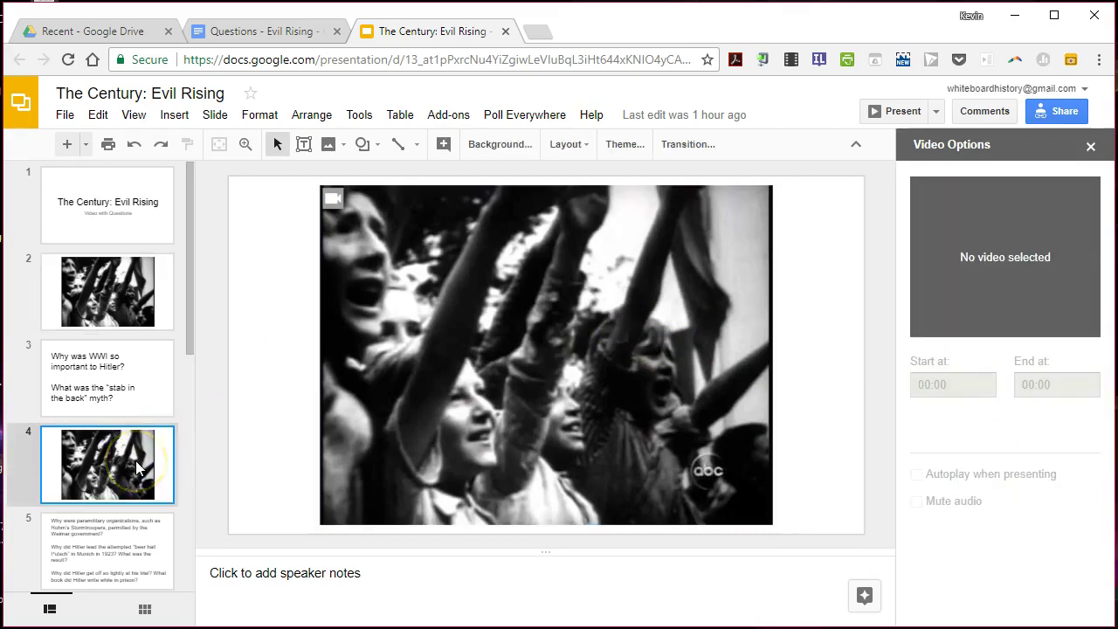
{"action": "left_click_drag", "start_coordinate": [189, 321], "coordinate": [194, 288]}
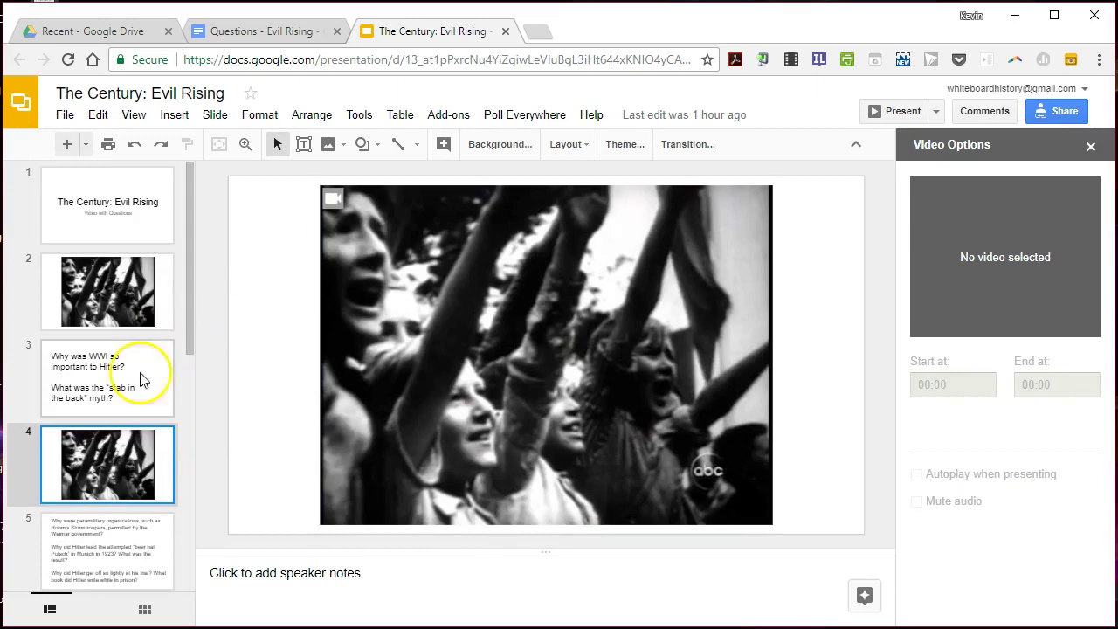
{"action": "left_click", "coordinate": [132, 401]}
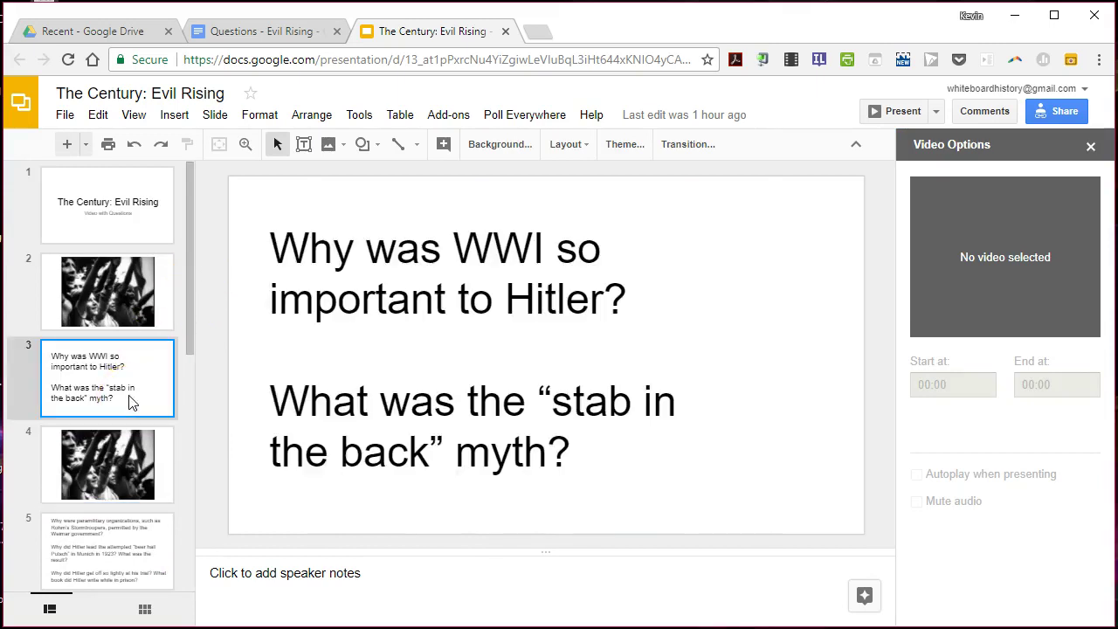
Check the first question group in the questions document, and inspect the start and end times of slide 2's video
{"action": "left_click", "coordinate": [303, 29]}
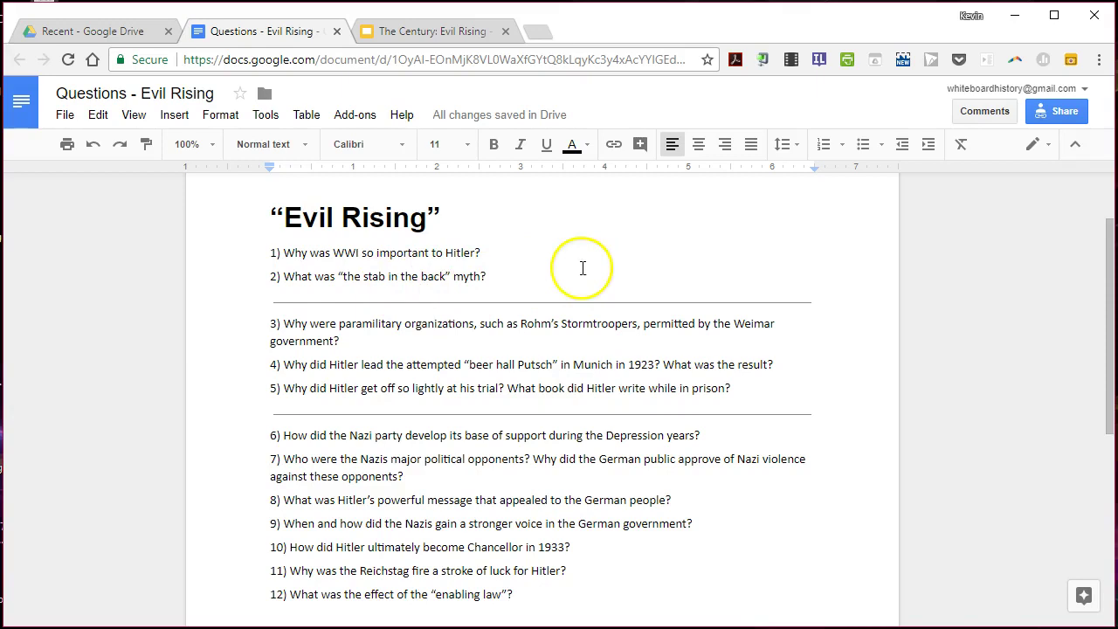
{"action": "left_click", "coordinate": [446, 35]}
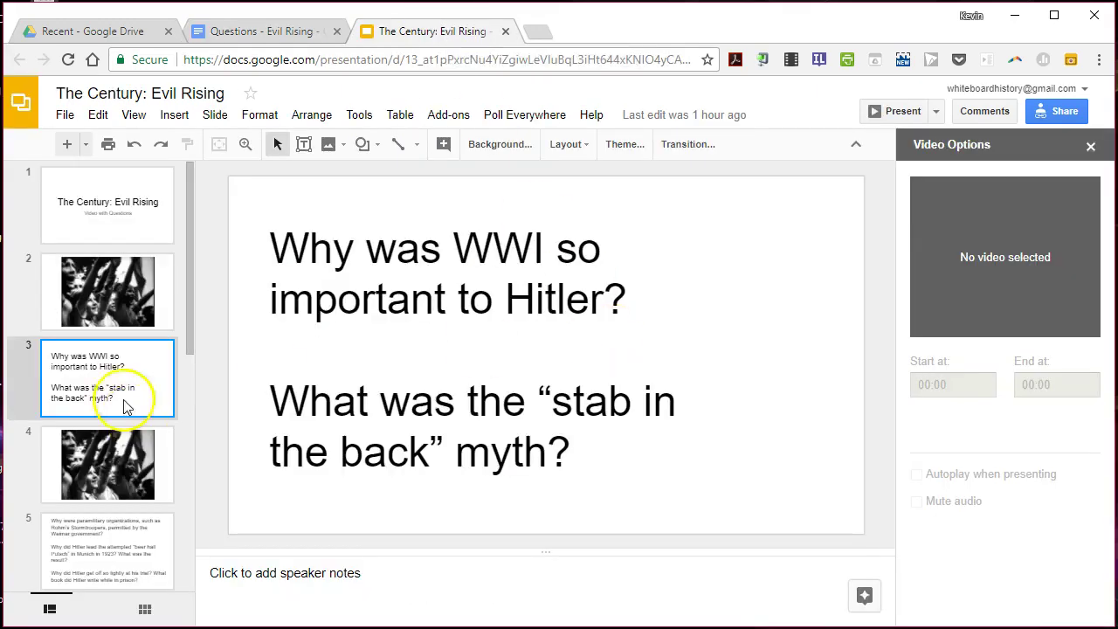
{"action": "left_click", "coordinate": [111, 300]}
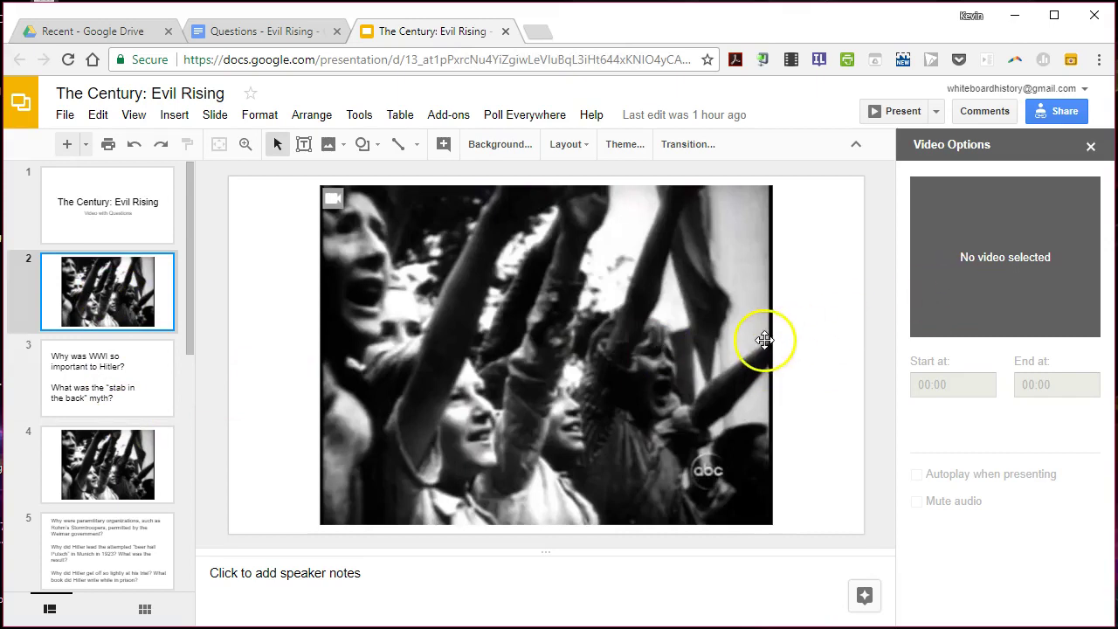
{"action": "left_click", "coordinate": [764, 347]}
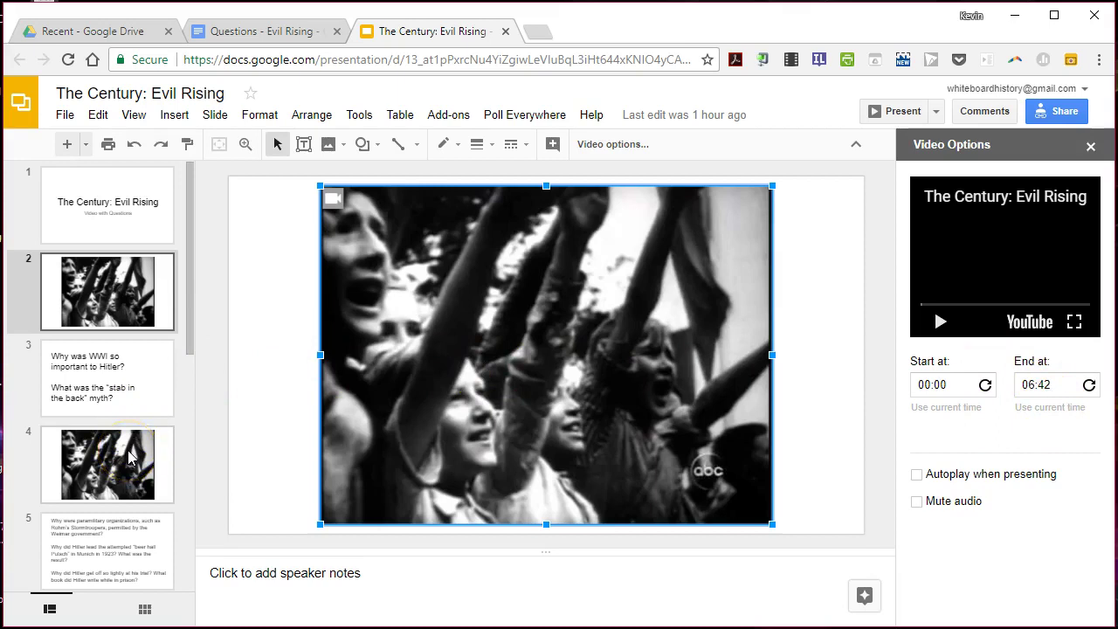
View the questions on slide 3 and inspect the start and end times of the video on slide 4
{"action": "left_click", "coordinate": [127, 391]}
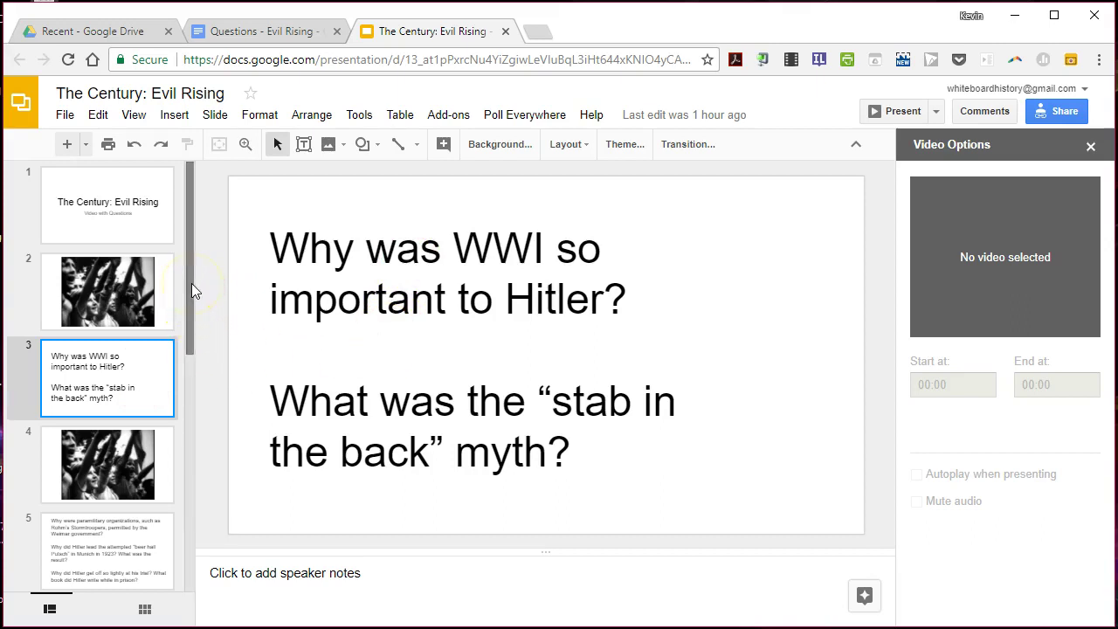
{"action": "left_click_drag", "start_coordinate": [191, 283], "coordinate": [191, 317]}
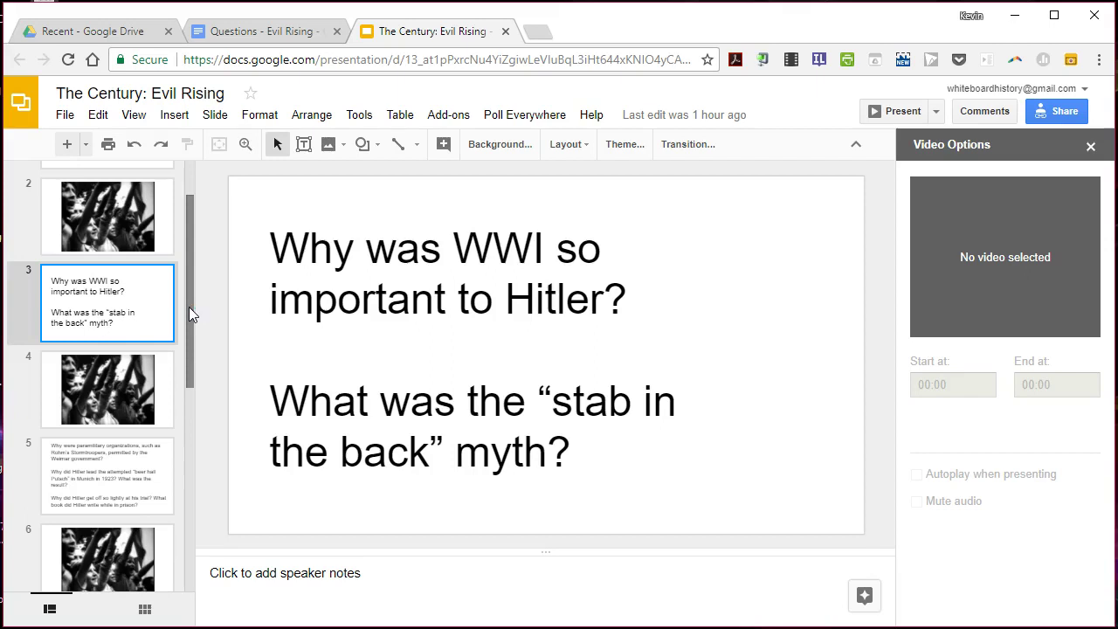
{"action": "scroll", "coordinate": [190, 316], "scroll_direction": "down", "scroll_amount": 1}
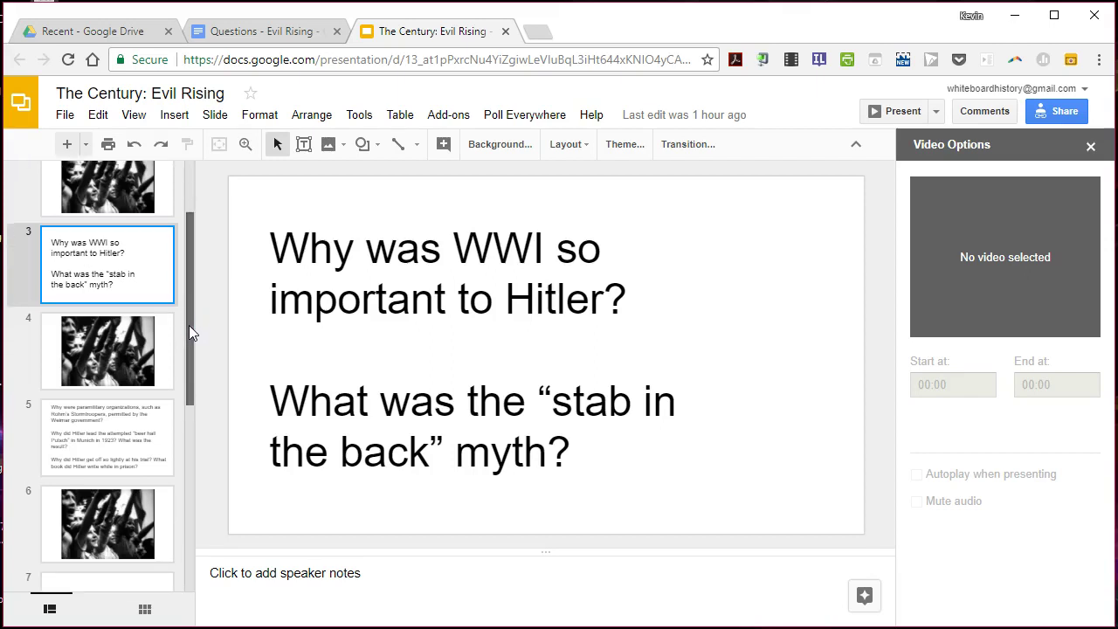
{"action": "left_click", "coordinate": [145, 344]}
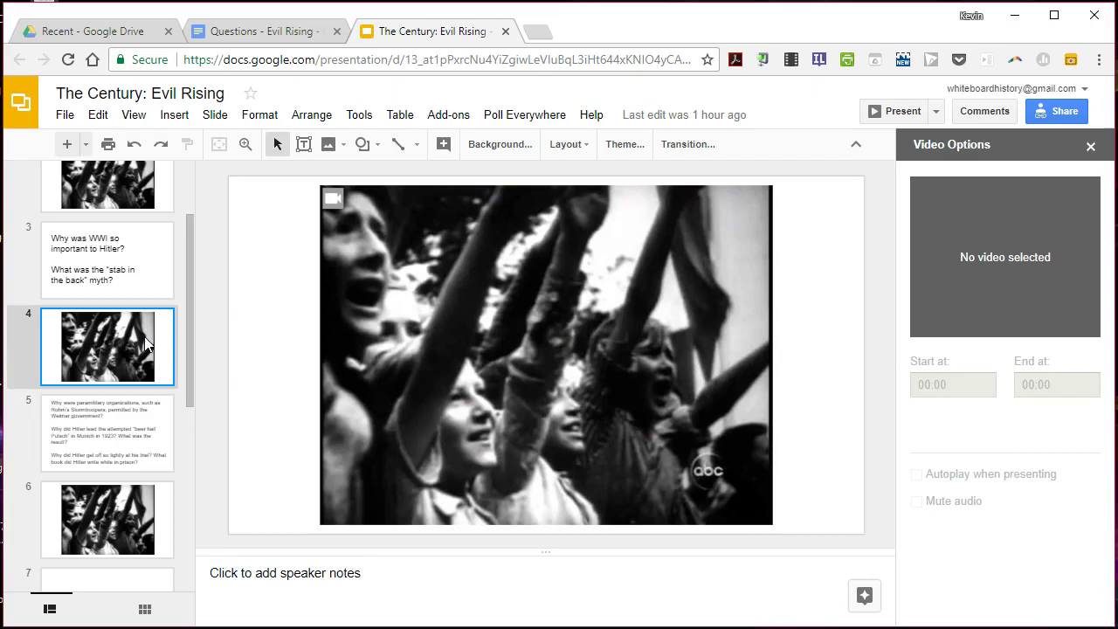
{"action": "left_click", "coordinate": [564, 302]}
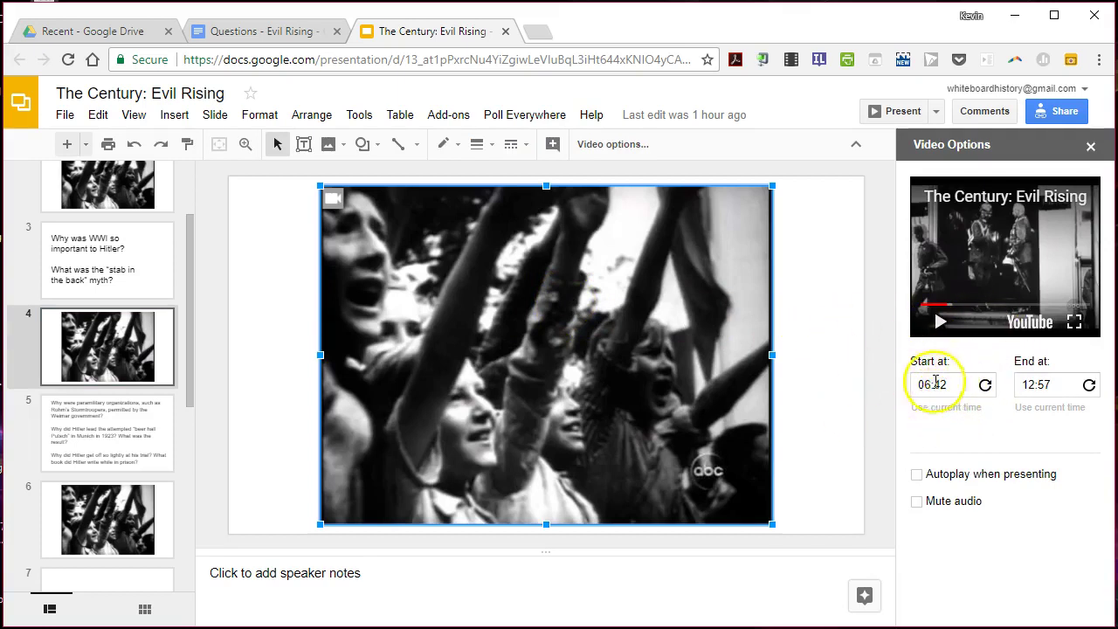
Compare the questions on slide 5 with the second group, questions 3 to 5, in the questions document
{"action": "left_click", "coordinate": [137, 423]}
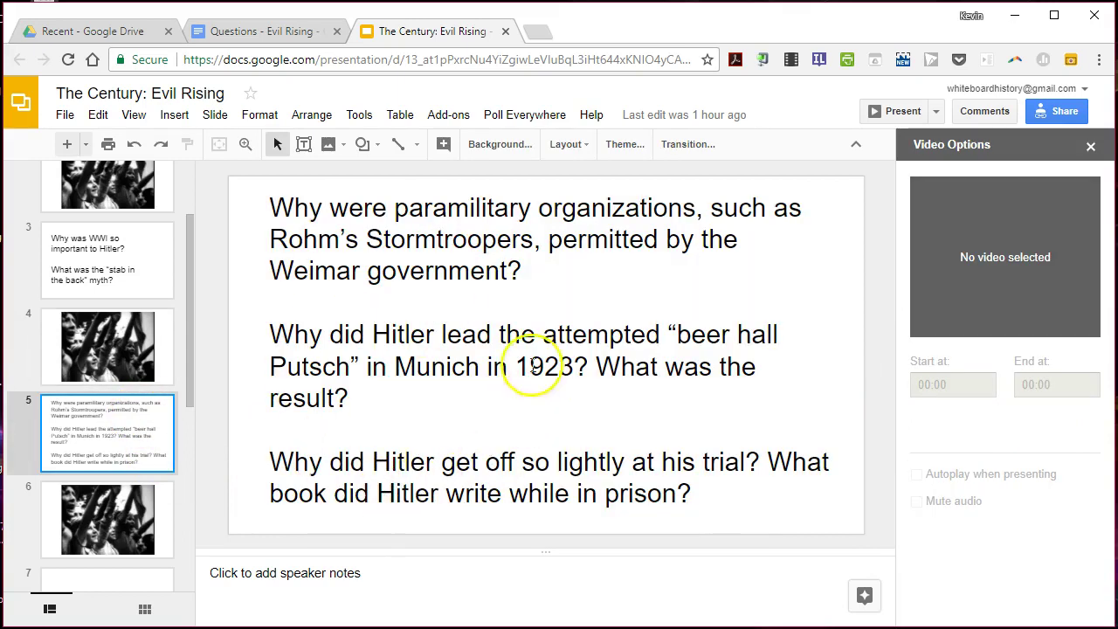
{"action": "left_click", "coordinate": [262, 31]}
{"action": "scroll", "coordinate": [436, 389], "scroll_direction": "up", "scroll_amount": 1}
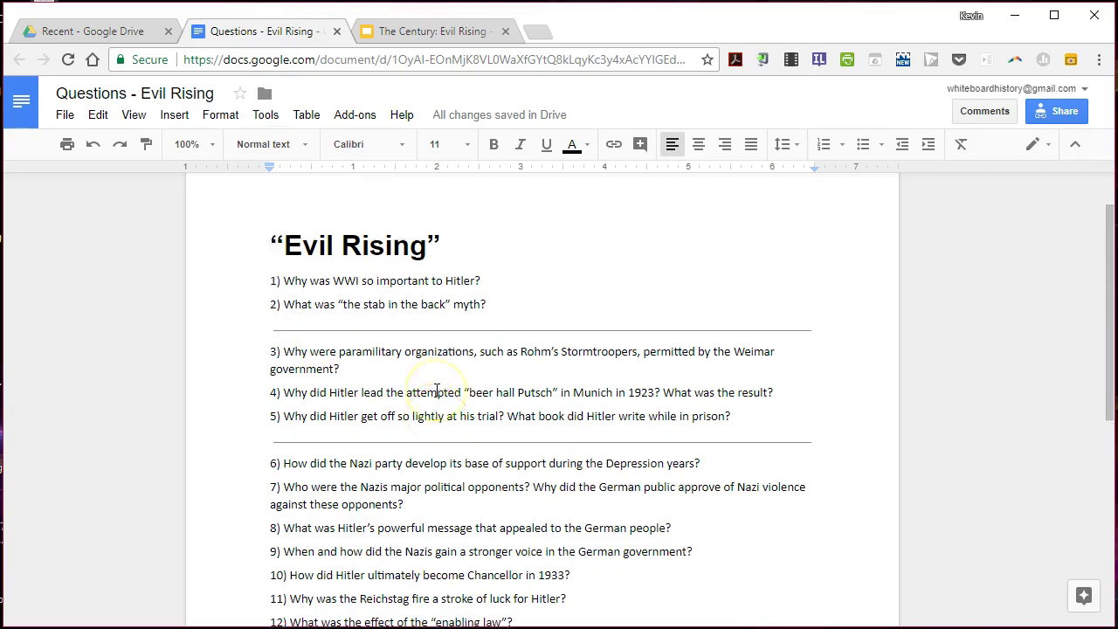
{"action": "scroll", "coordinate": [437, 391], "scroll_direction": "down", "scroll_amount": 2}
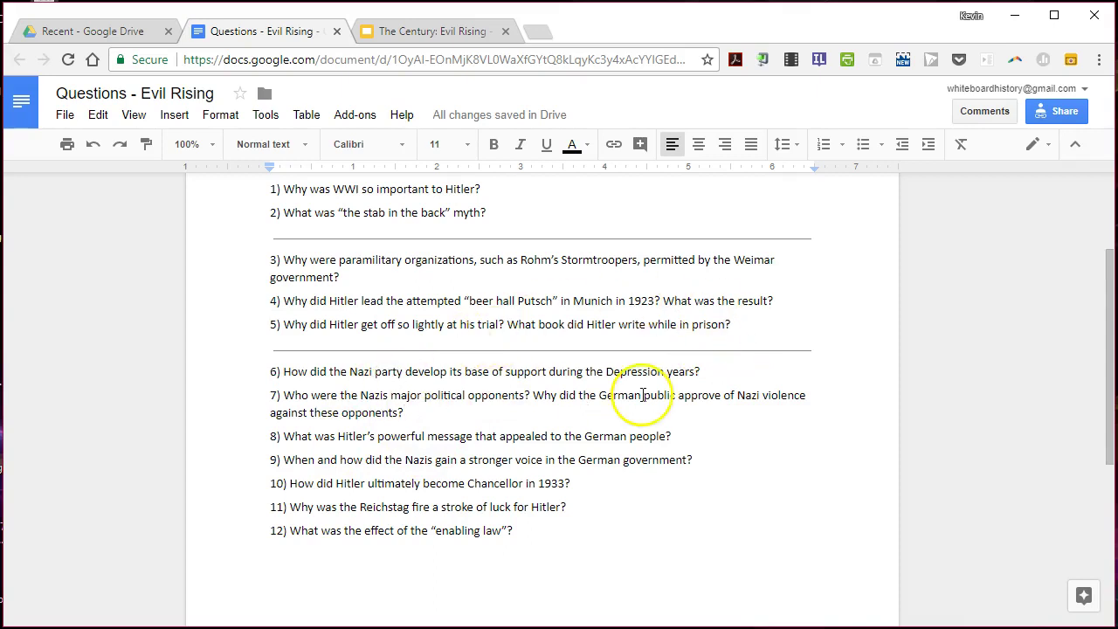
{"action": "left_click", "coordinate": [444, 31]}
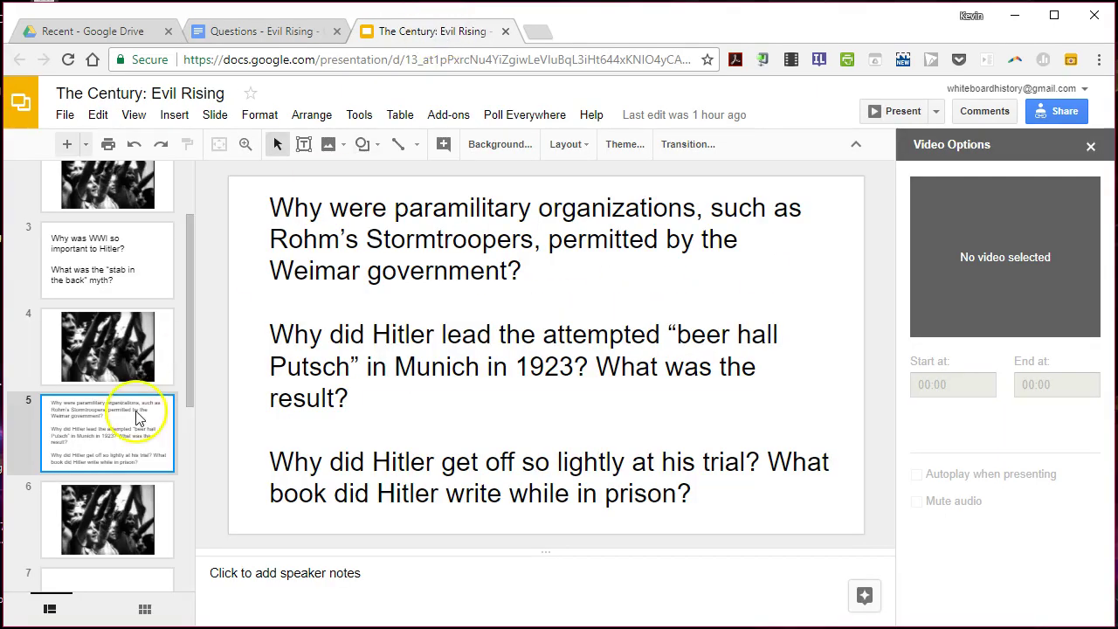
Compare the start and end times of the videos on slides 4 and 6
{"action": "left_click", "coordinate": [120, 530]}
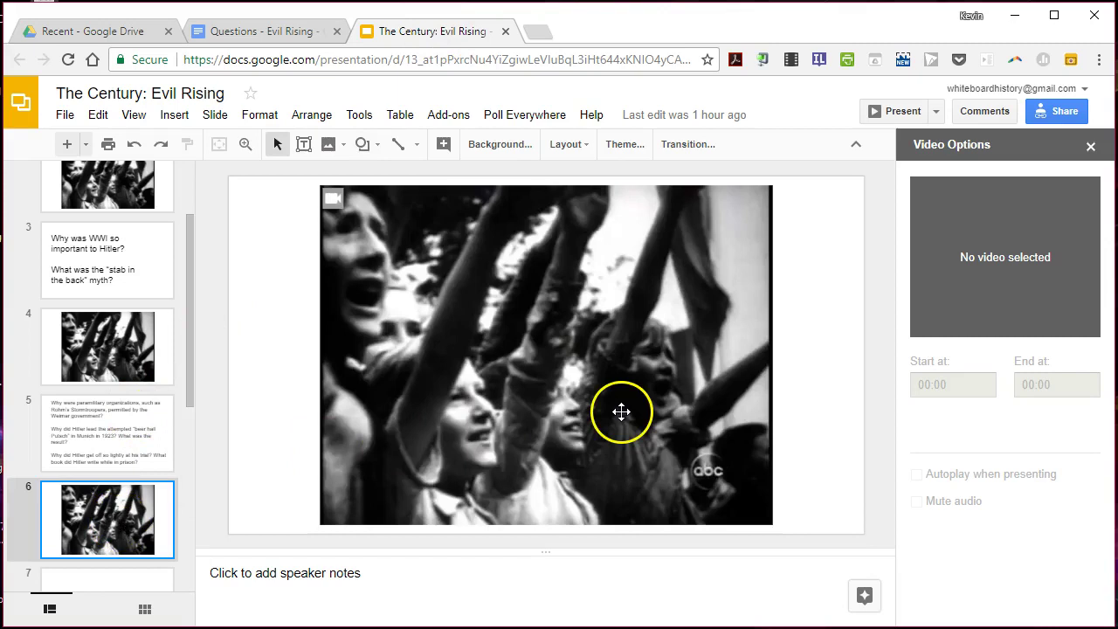
{"action": "left_click", "coordinate": [141, 342]}
{"action": "left_click", "coordinate": [552, 323]}
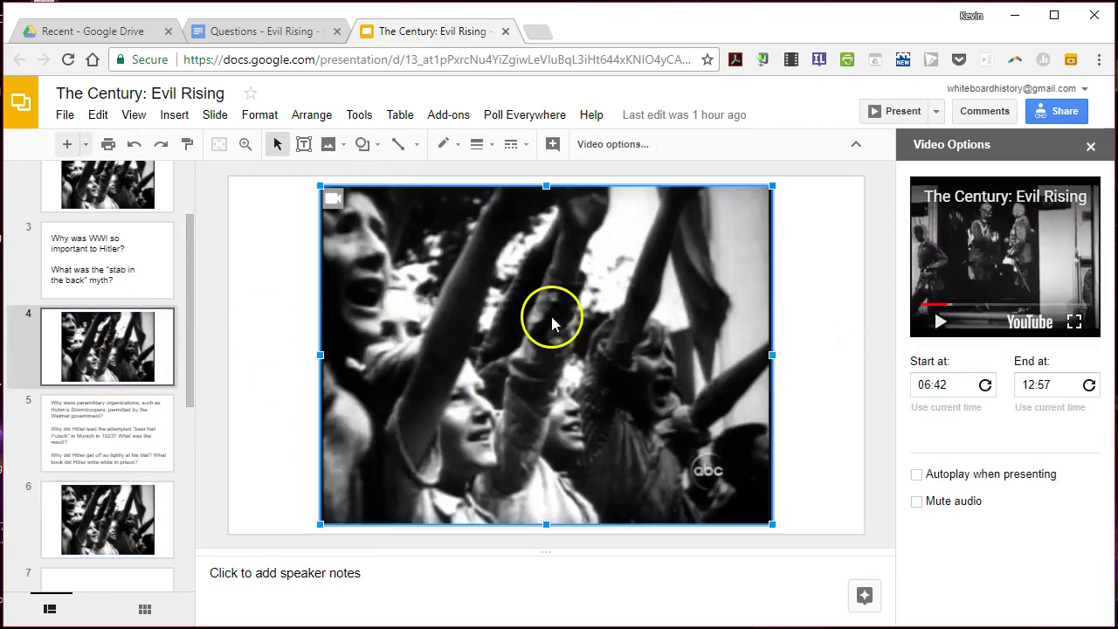
{"action": "left_click", "coordinate": [94, 526]}
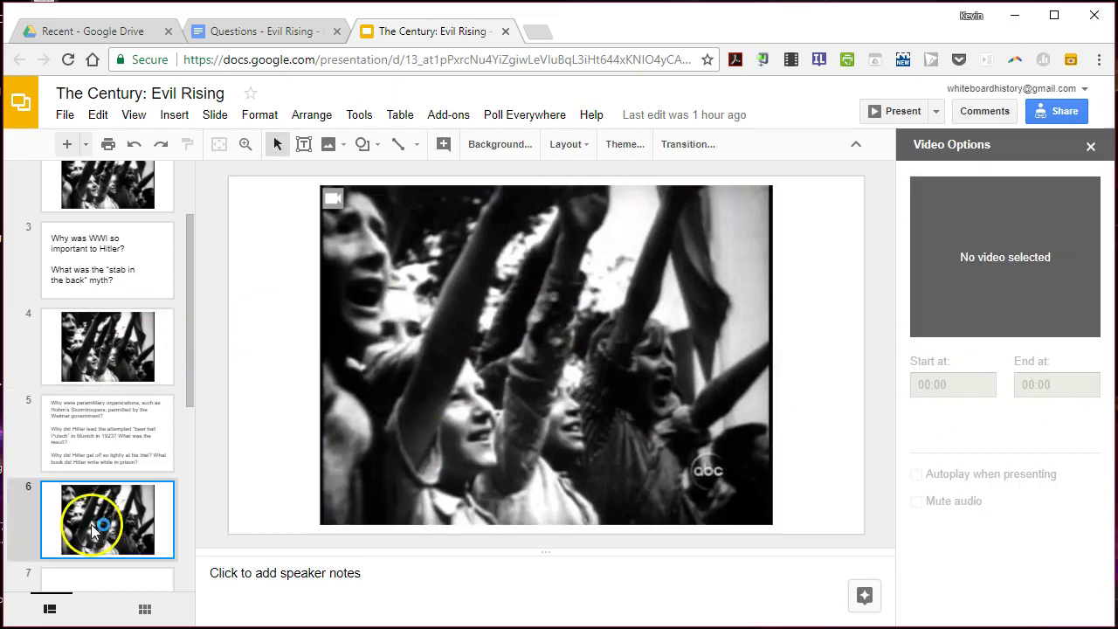
{"action": "left_click", "coordinate": [572, 387]}
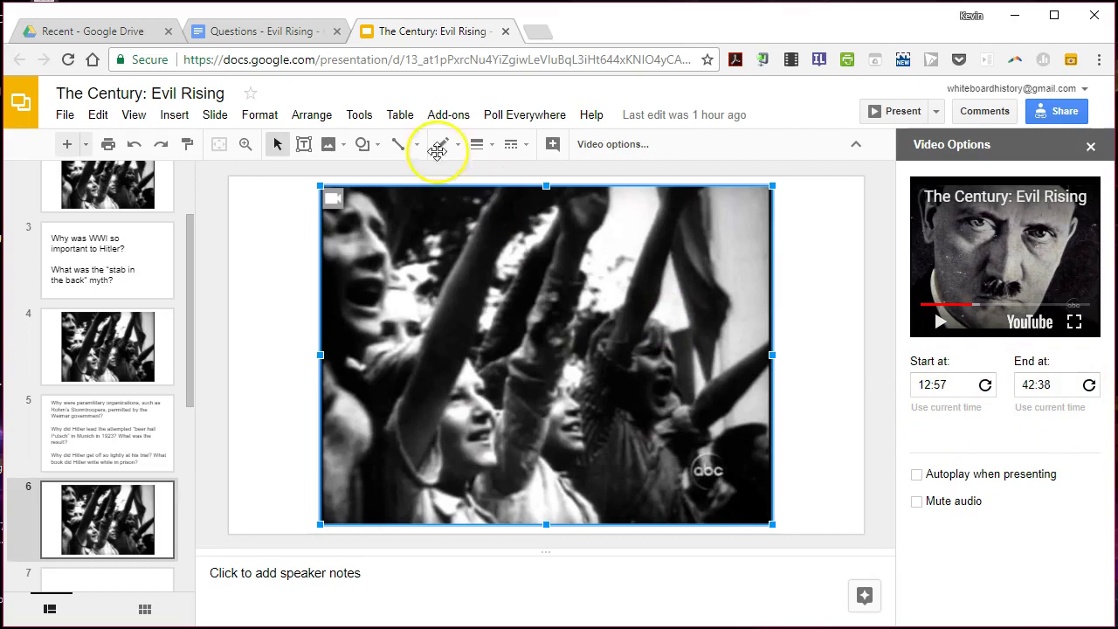
Check where the divider lines split the question groups in the questions document, and return to the presentation
{"action": "left_click", "coordinate": [282, 30]}
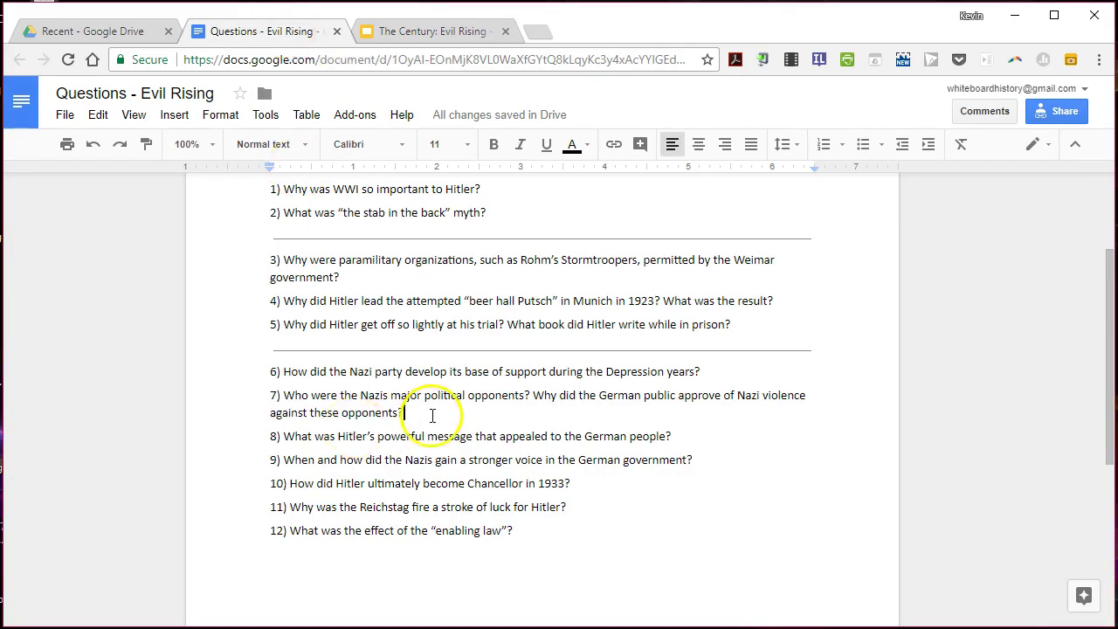
{"action": "left_click", "coordinate": [312, 231]}
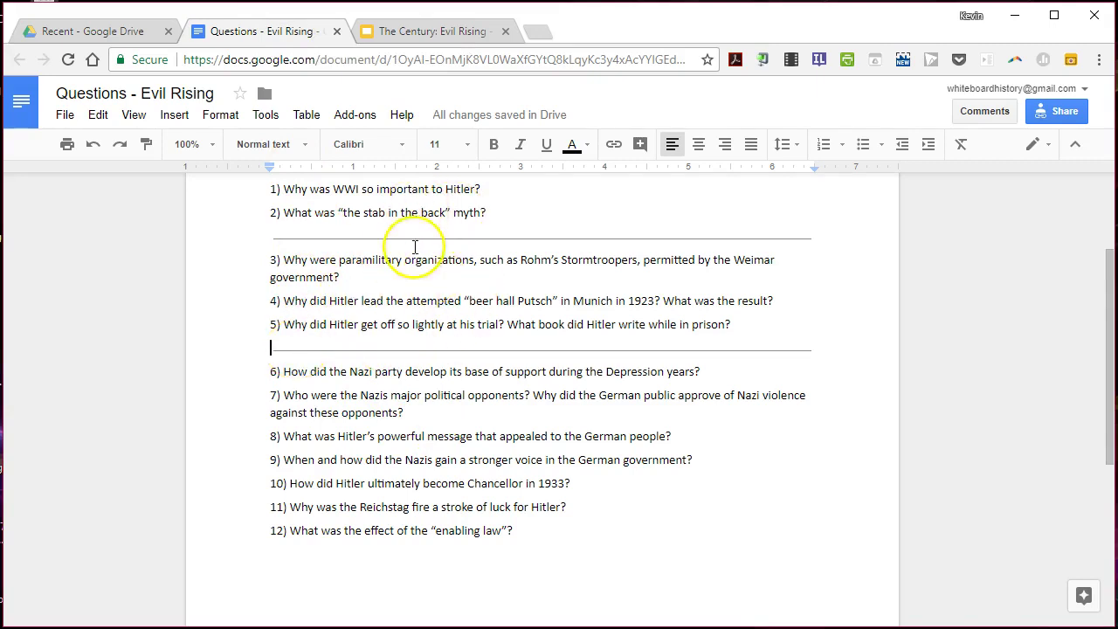
{"action": "left_click", "coordinate": [402, 35]}
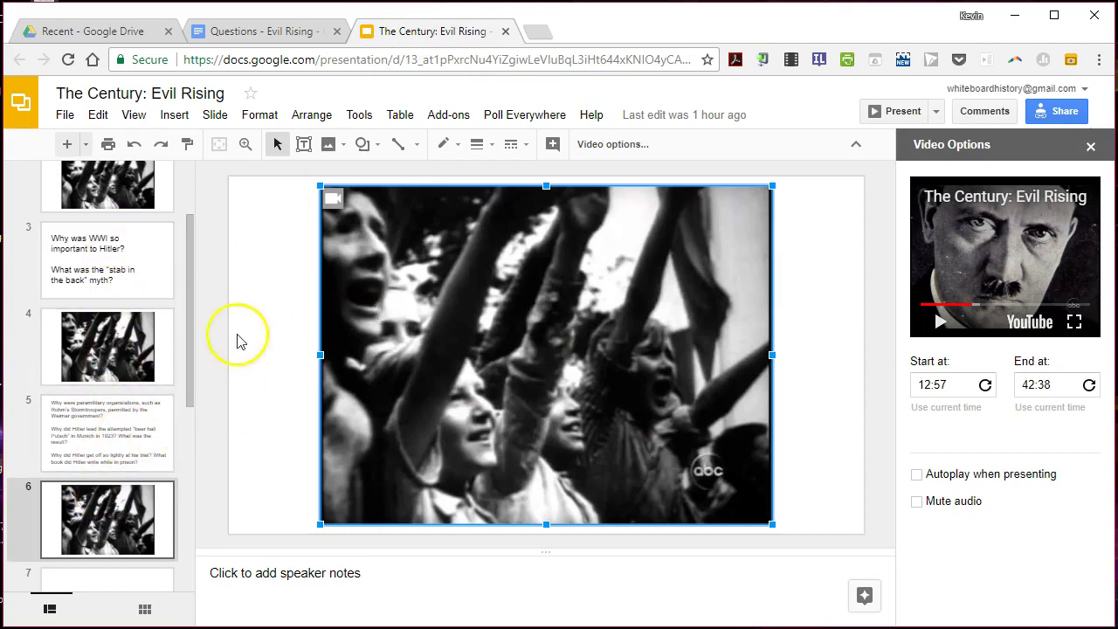
Look over the blank and video slides after slide 6, and review questions 6 to 12 in the questions document
{"action": "left_click_drag", "start_coordinate": [189, 300], "coordinate": [191, 393]}
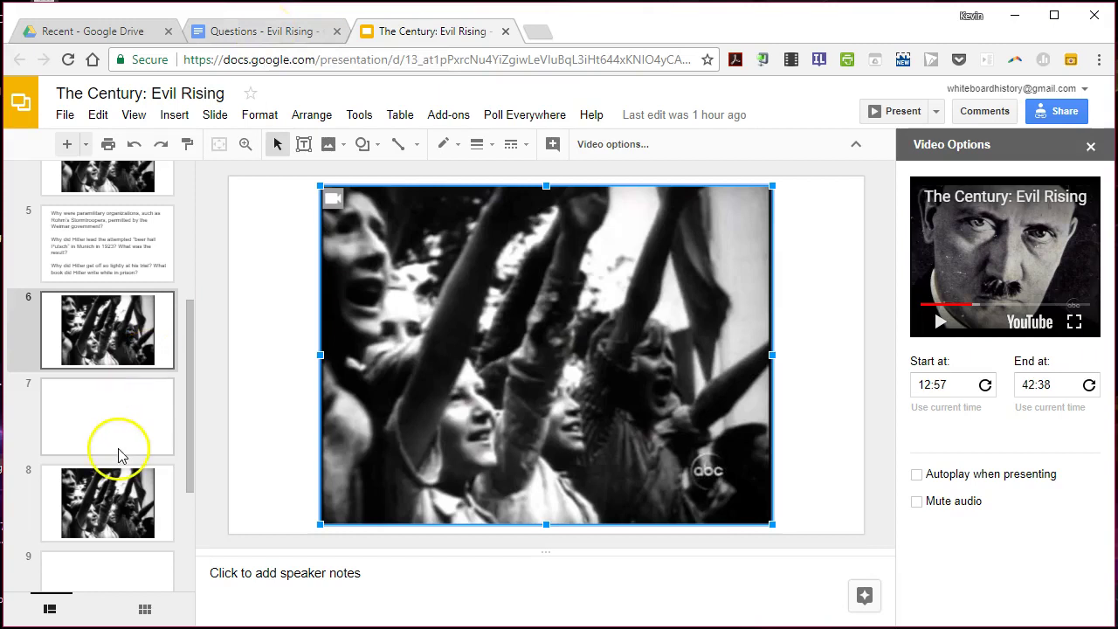
{"action": "left_click", "coordinate": [210, 26]}
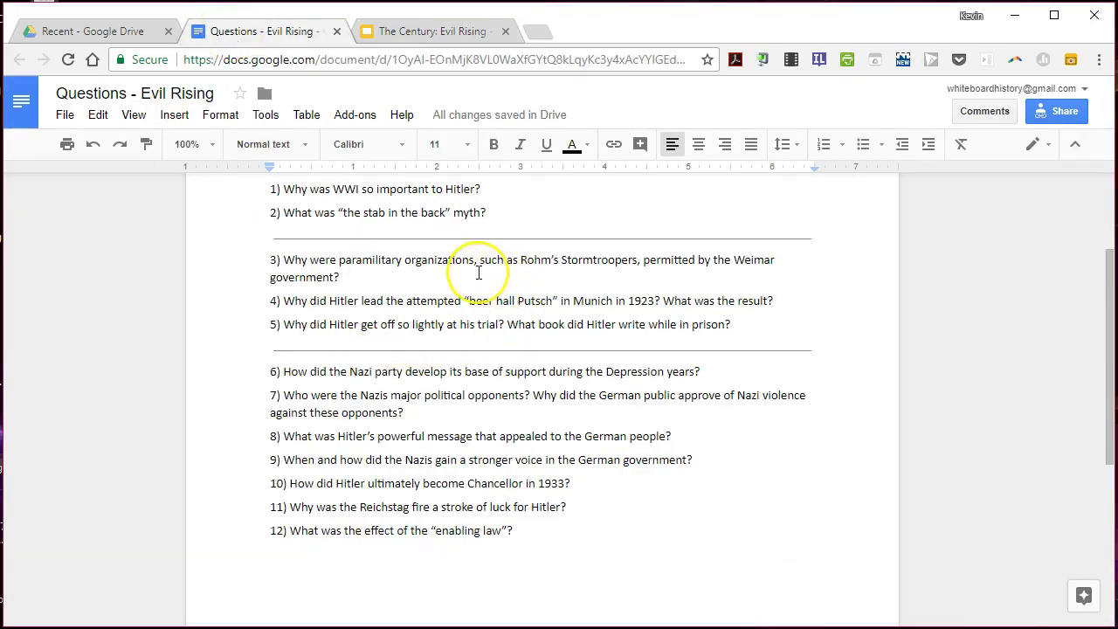
{"action": "scroll", "coordinate": [480, 269], "scroll_direction": "up", "scroll_amount": 2}
{"action": "scroll", "coordinate": [478, 273], "scroll_direction": "down", "scroll_amount": 2}
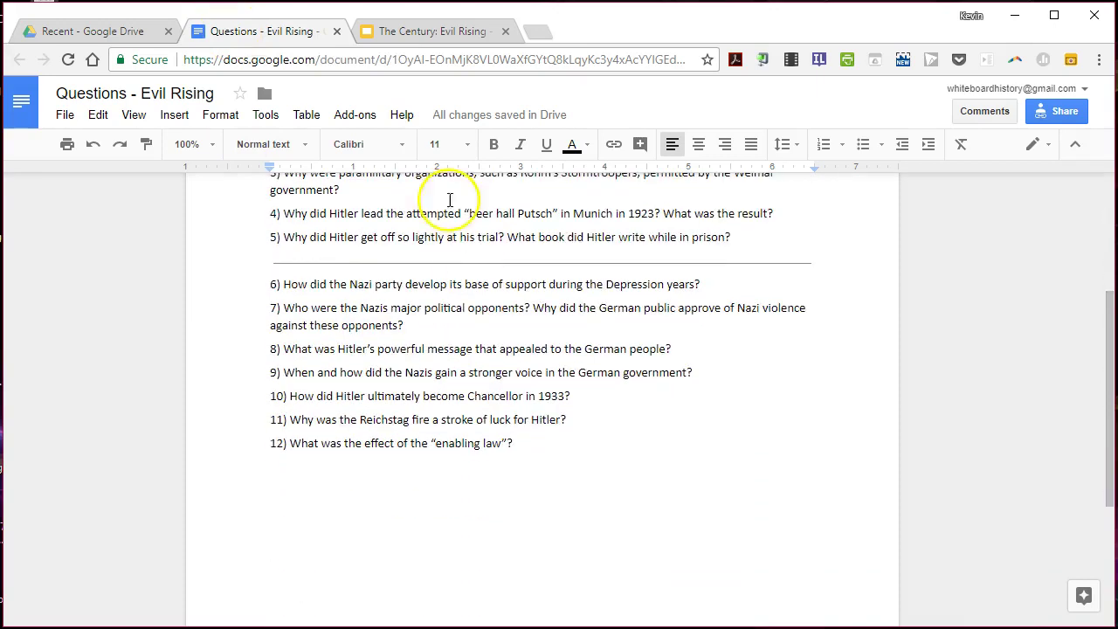
{"action": "left_click", "coordinate": [441, 33]}
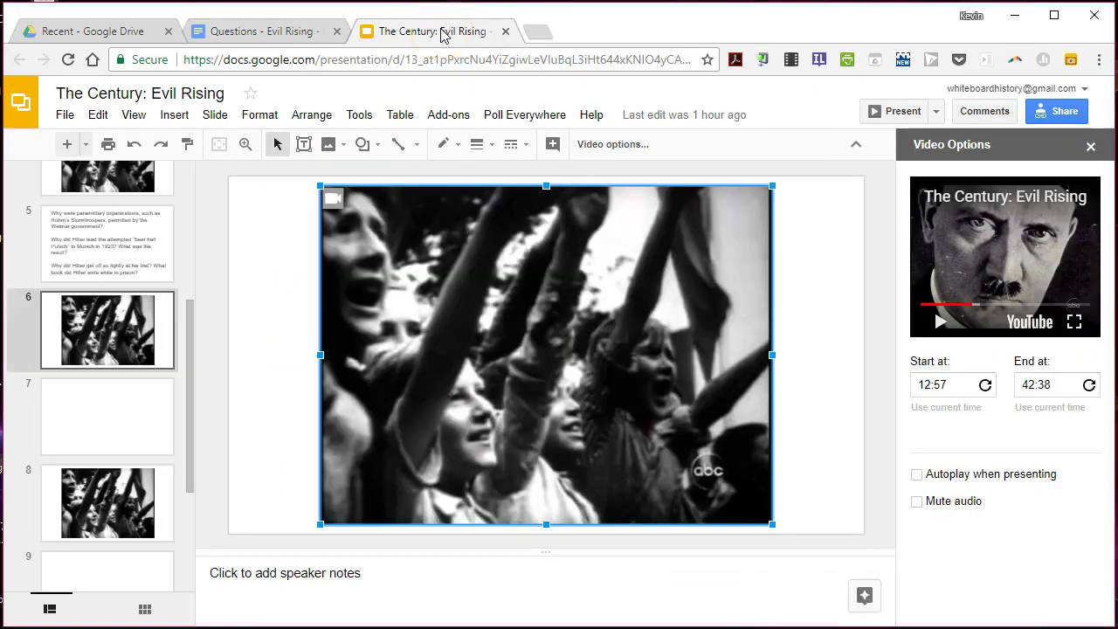